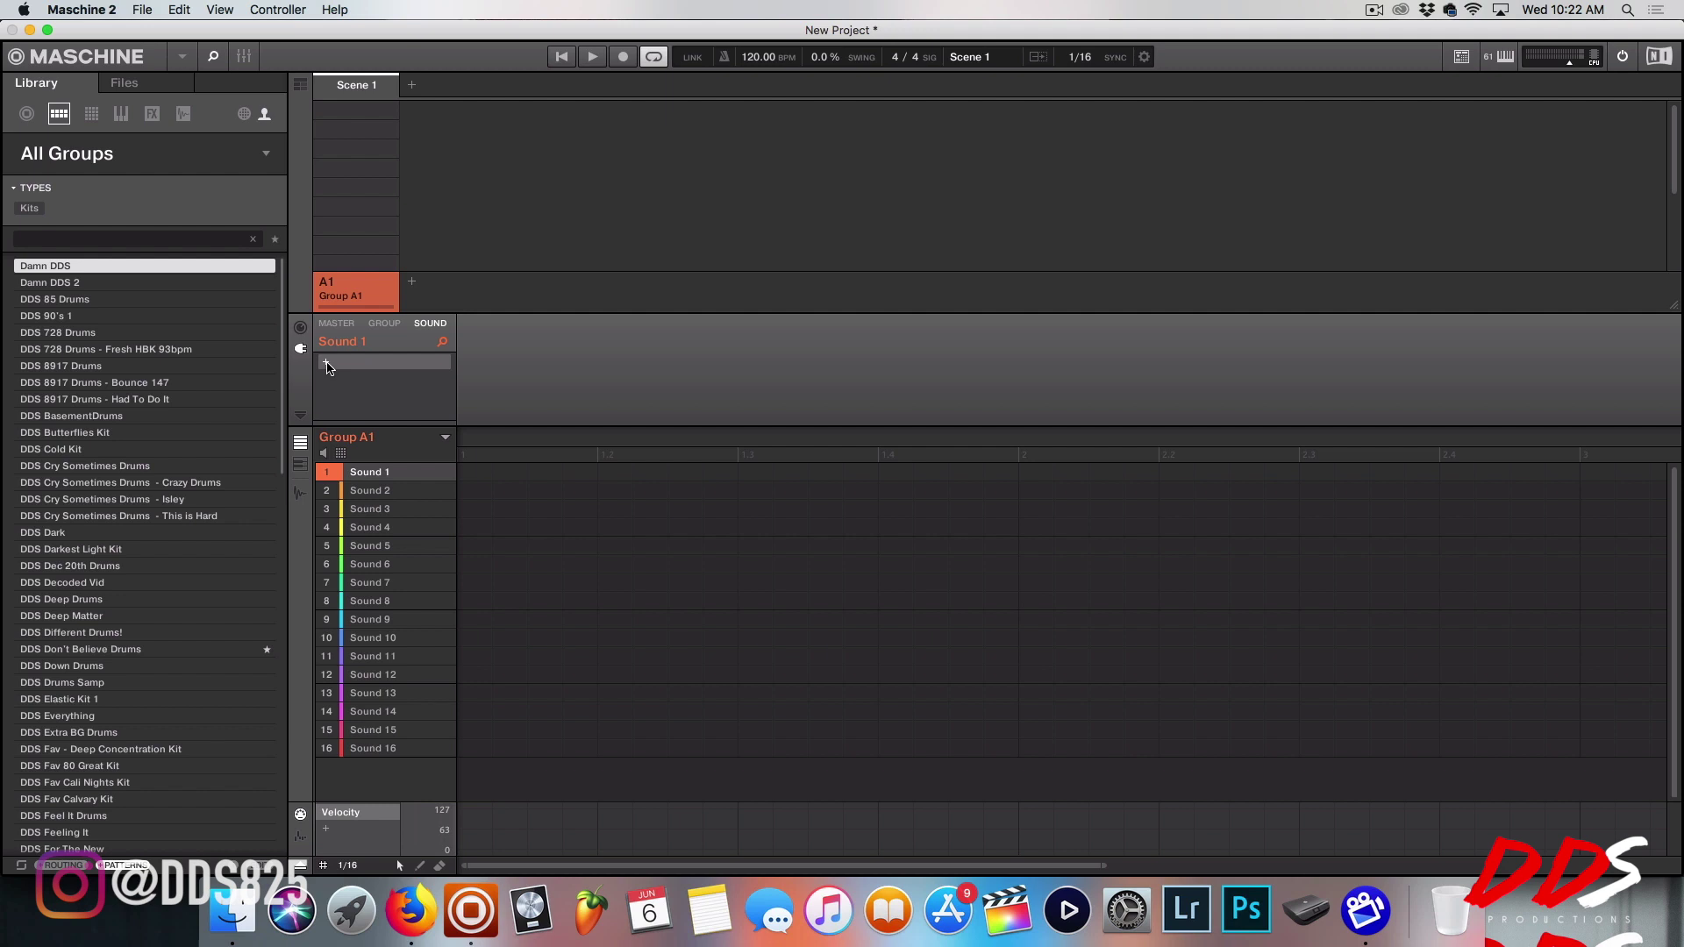
Step: Load Kontakt 5 from the Native Instruments plug-in list onto Sound 1
left_click(327, 367)
mouse_move(391, 294)
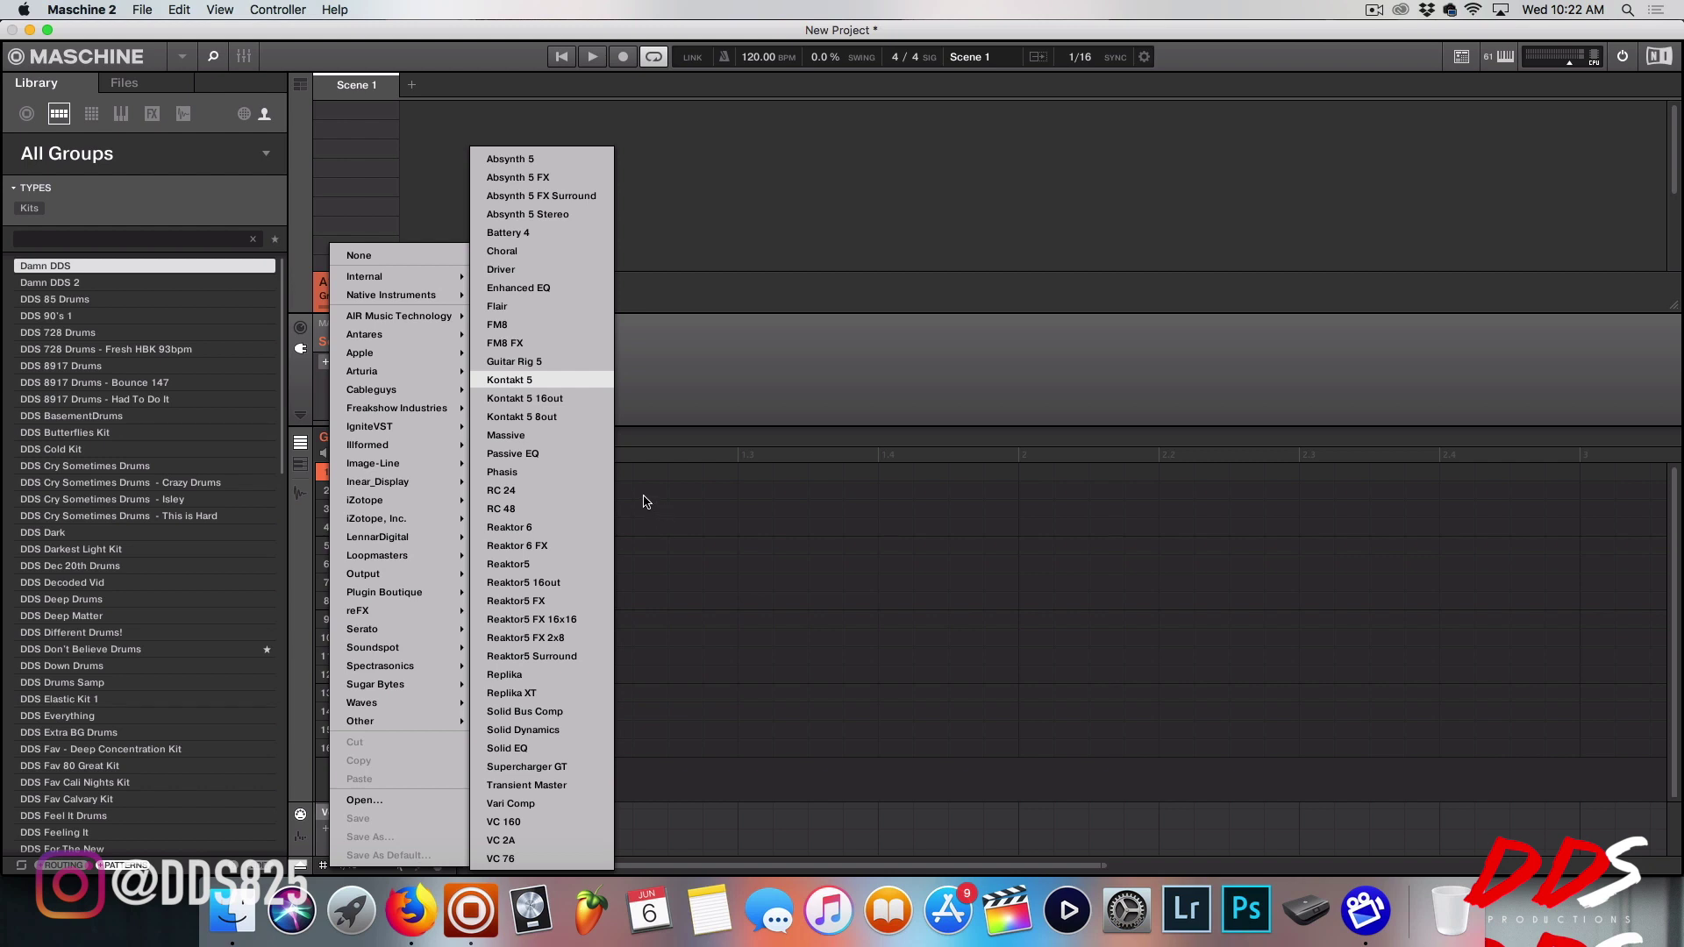
key("Return")
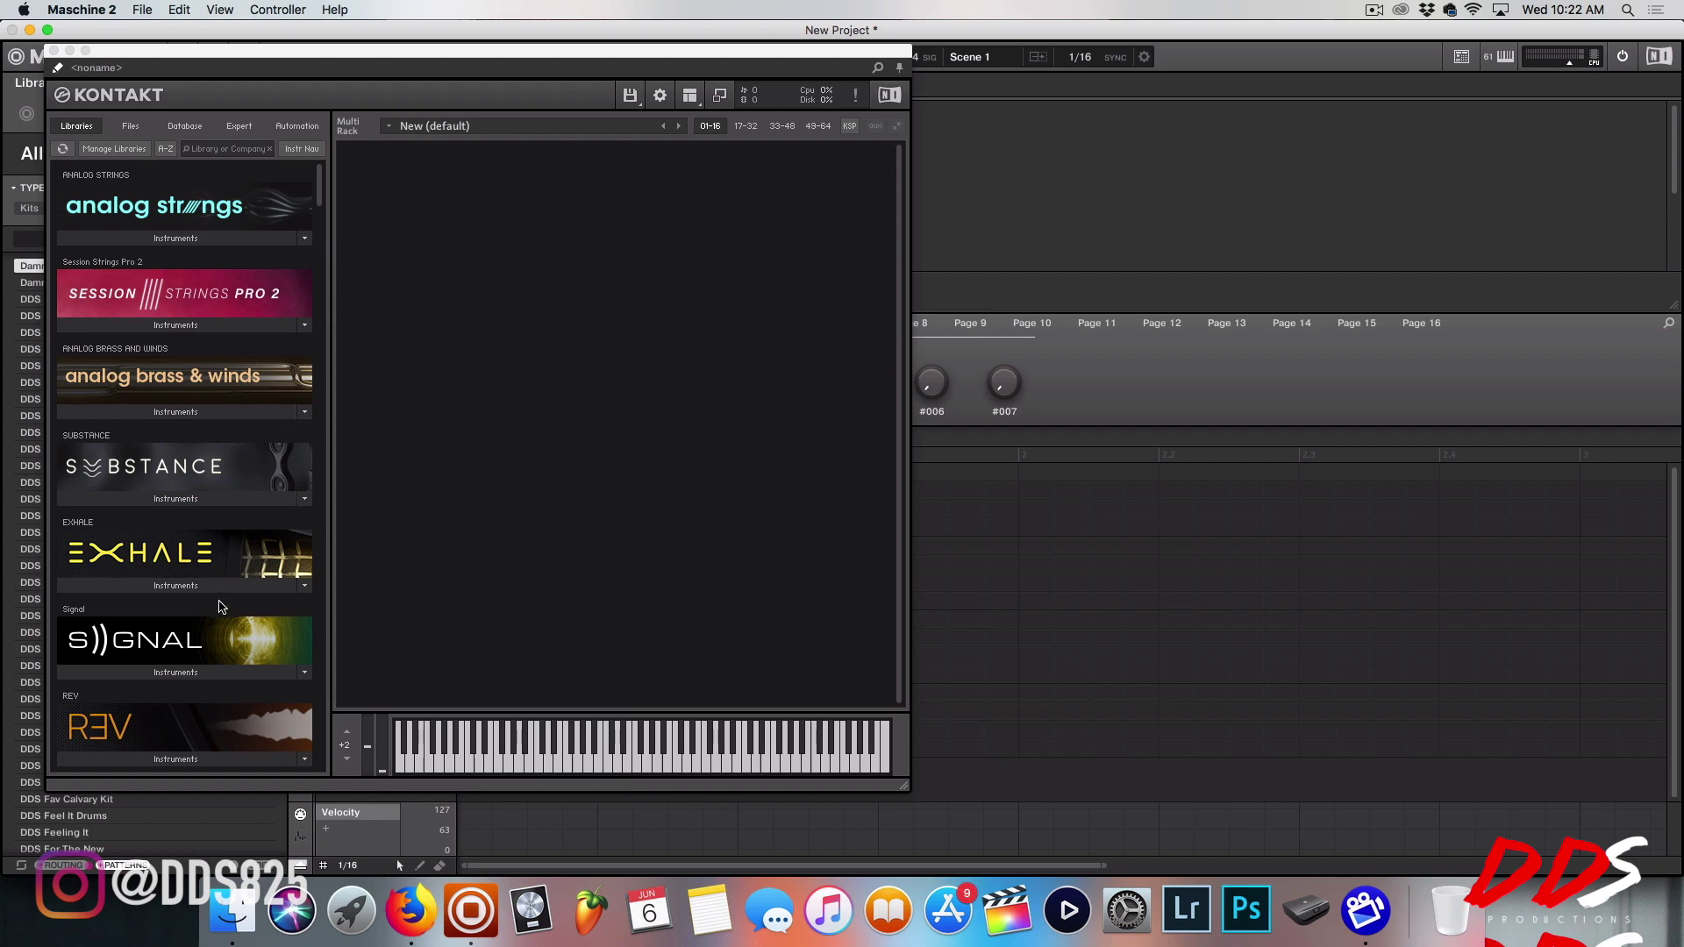
Step: Choose Batch re-save from Kontakt's save menu, bringing up the discard warning
left_click(633, 102)
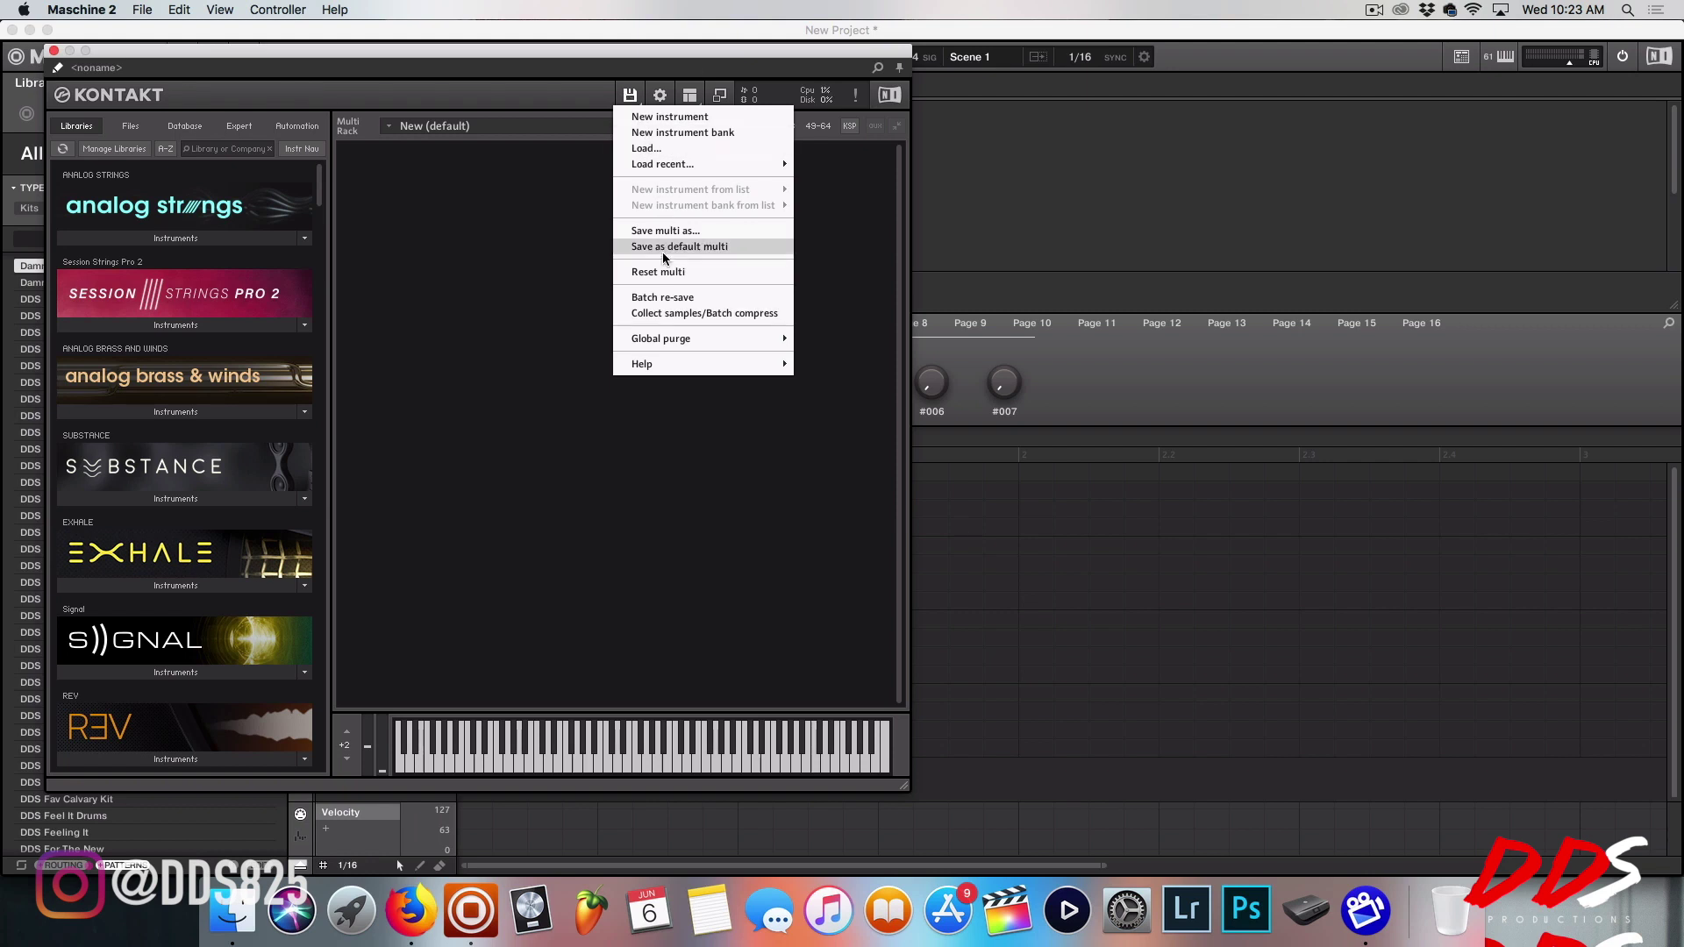
left_click(670, 299)
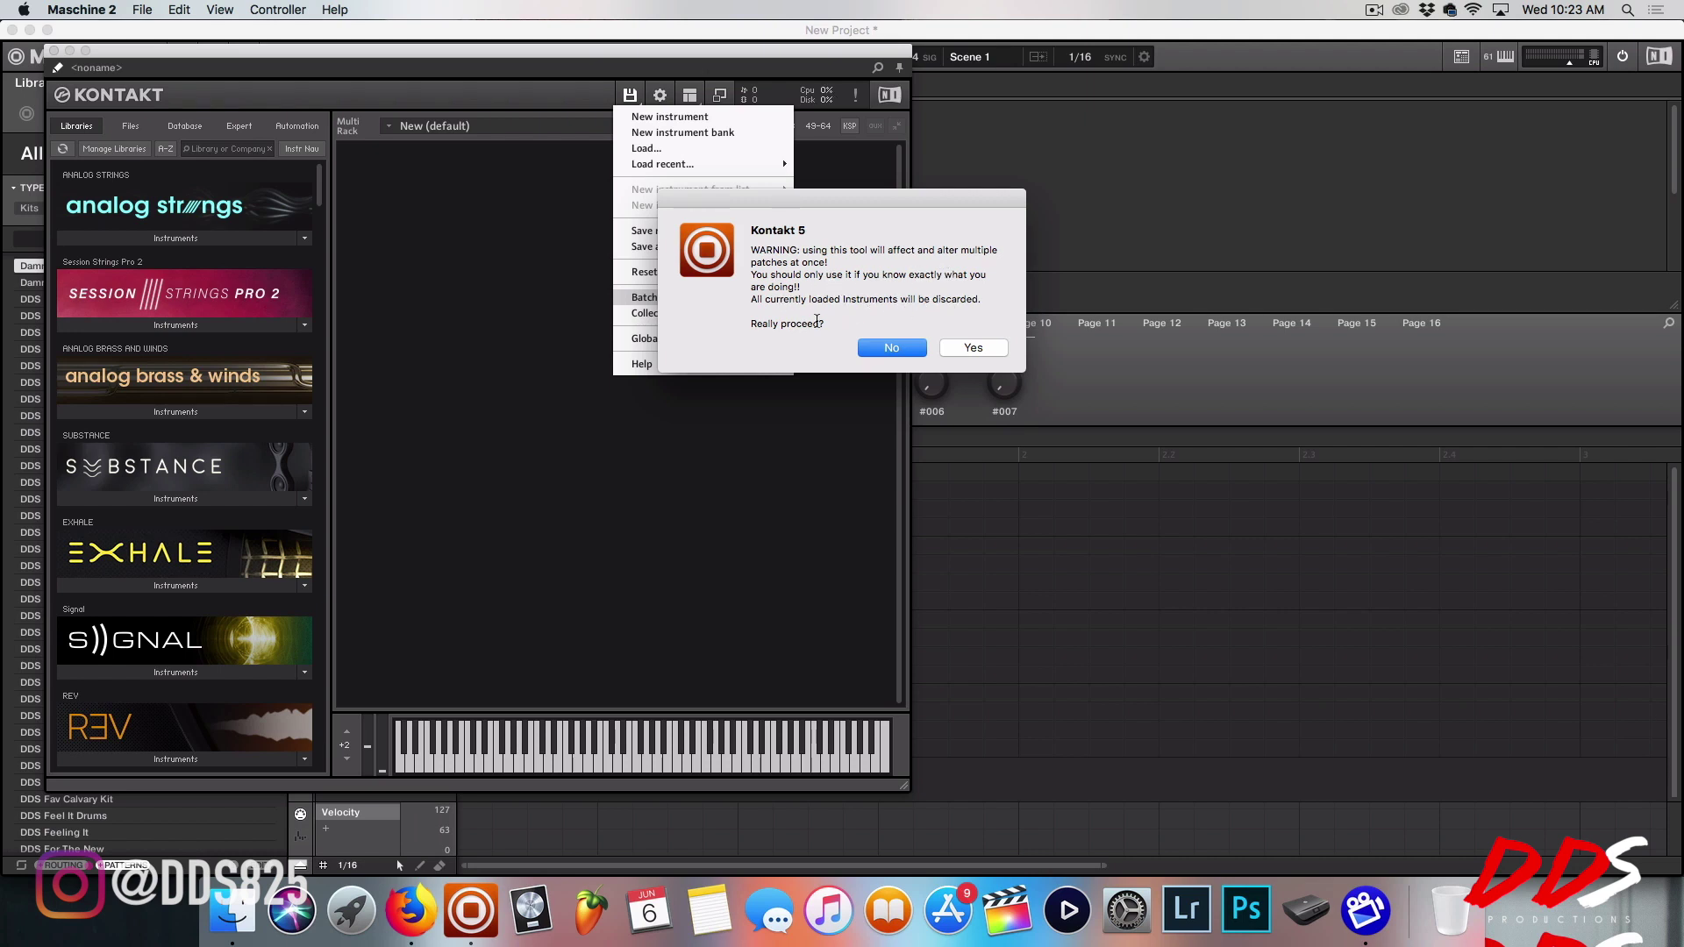
Step: Accept the re-save warning, cancel the chooser at the REV folder, and list Exhale's instruments
left_click(969, 348)
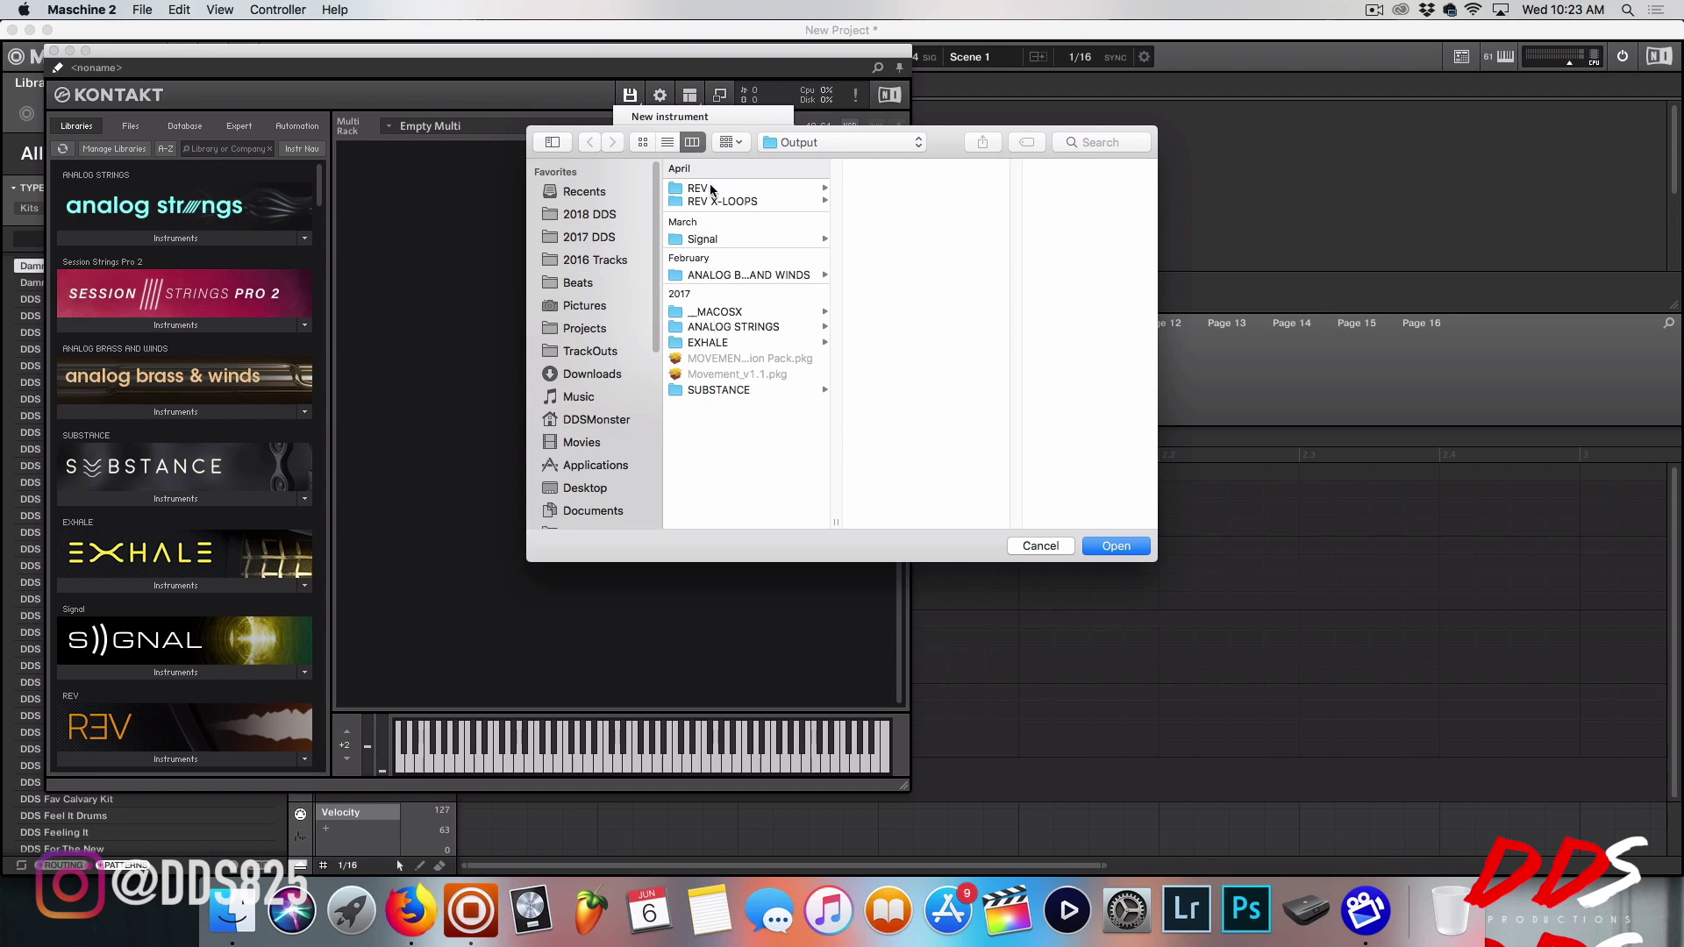
left_click(710, 190)
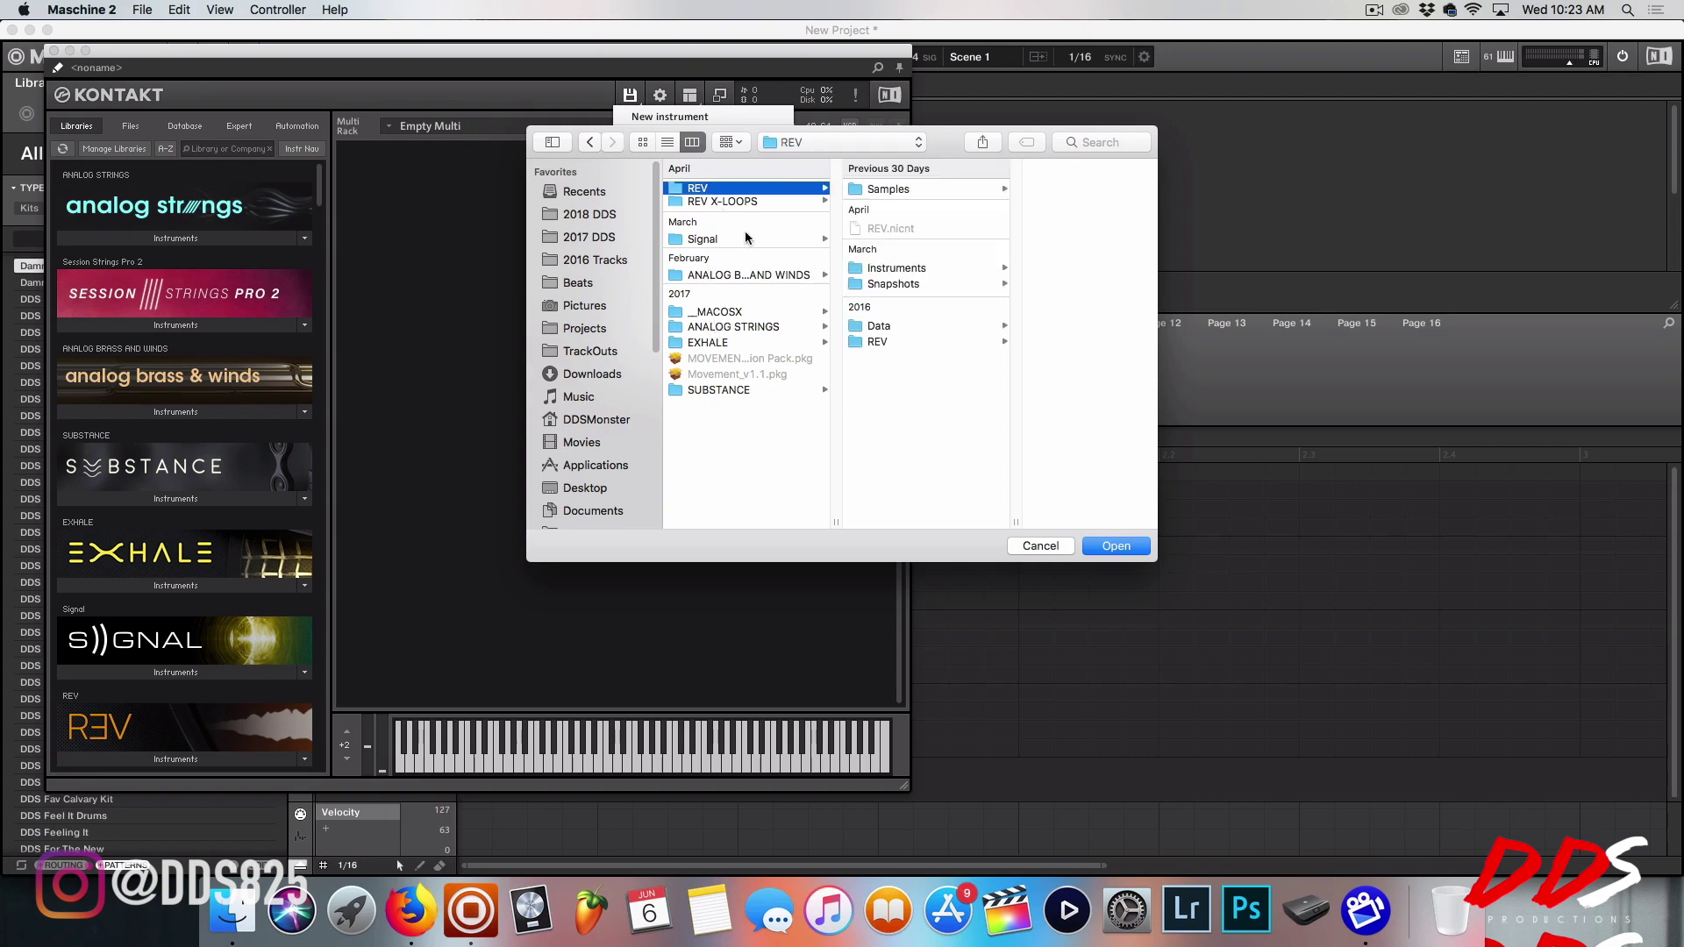
left_click(1040, 546)
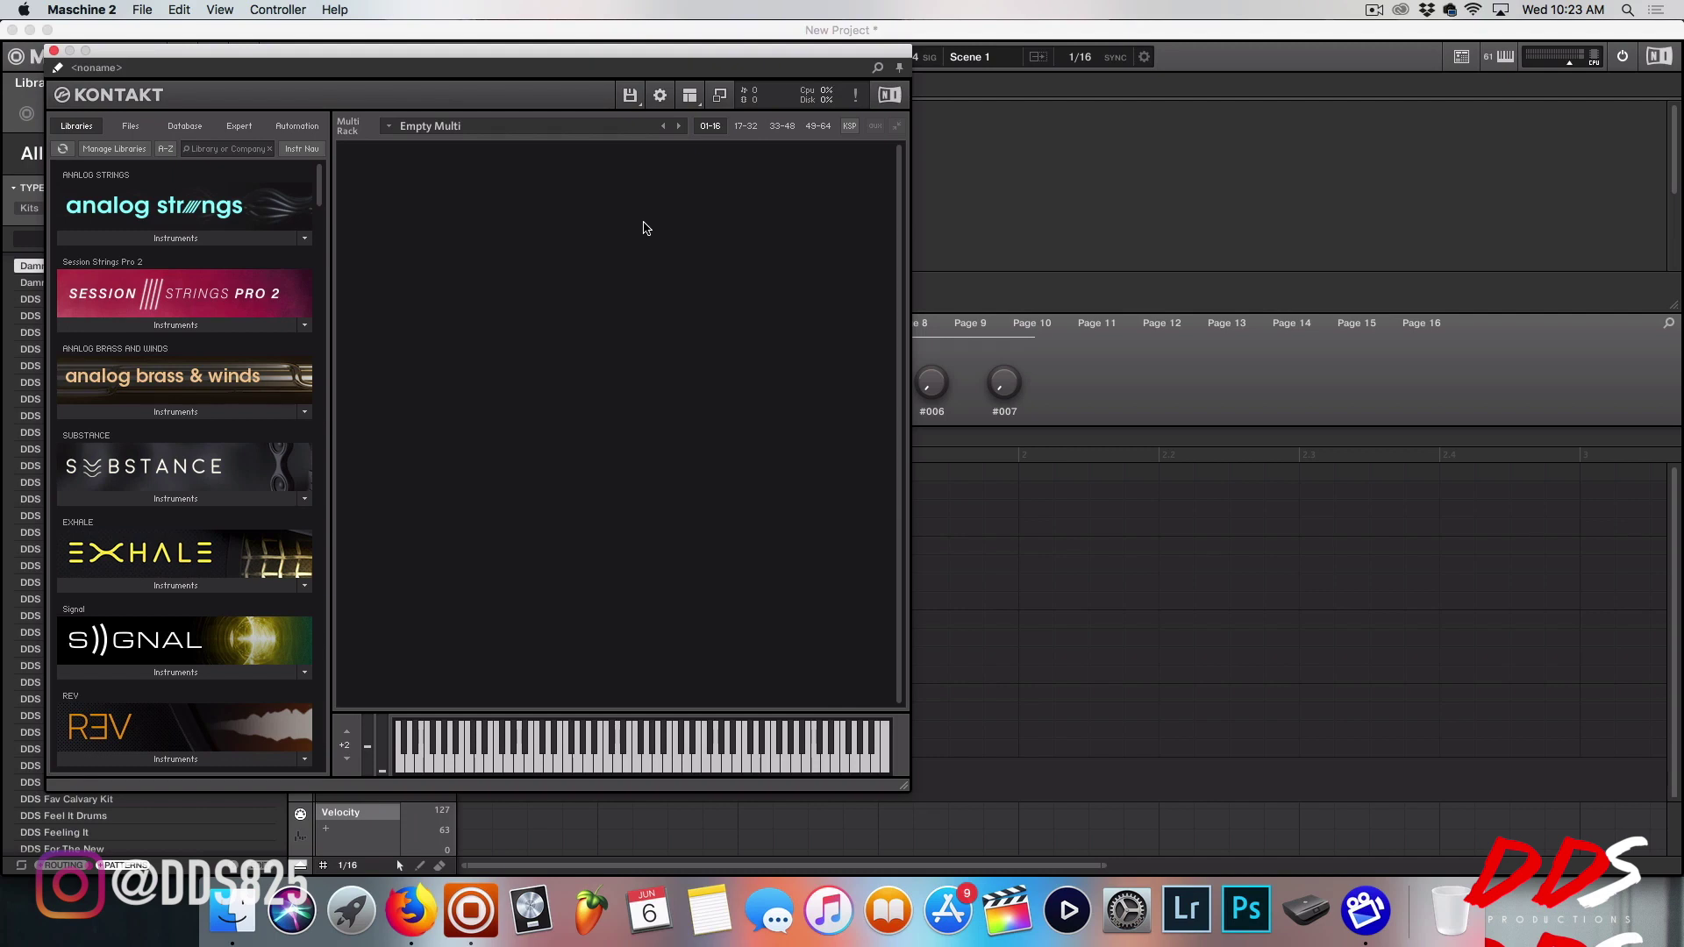
left_click(217, 586)
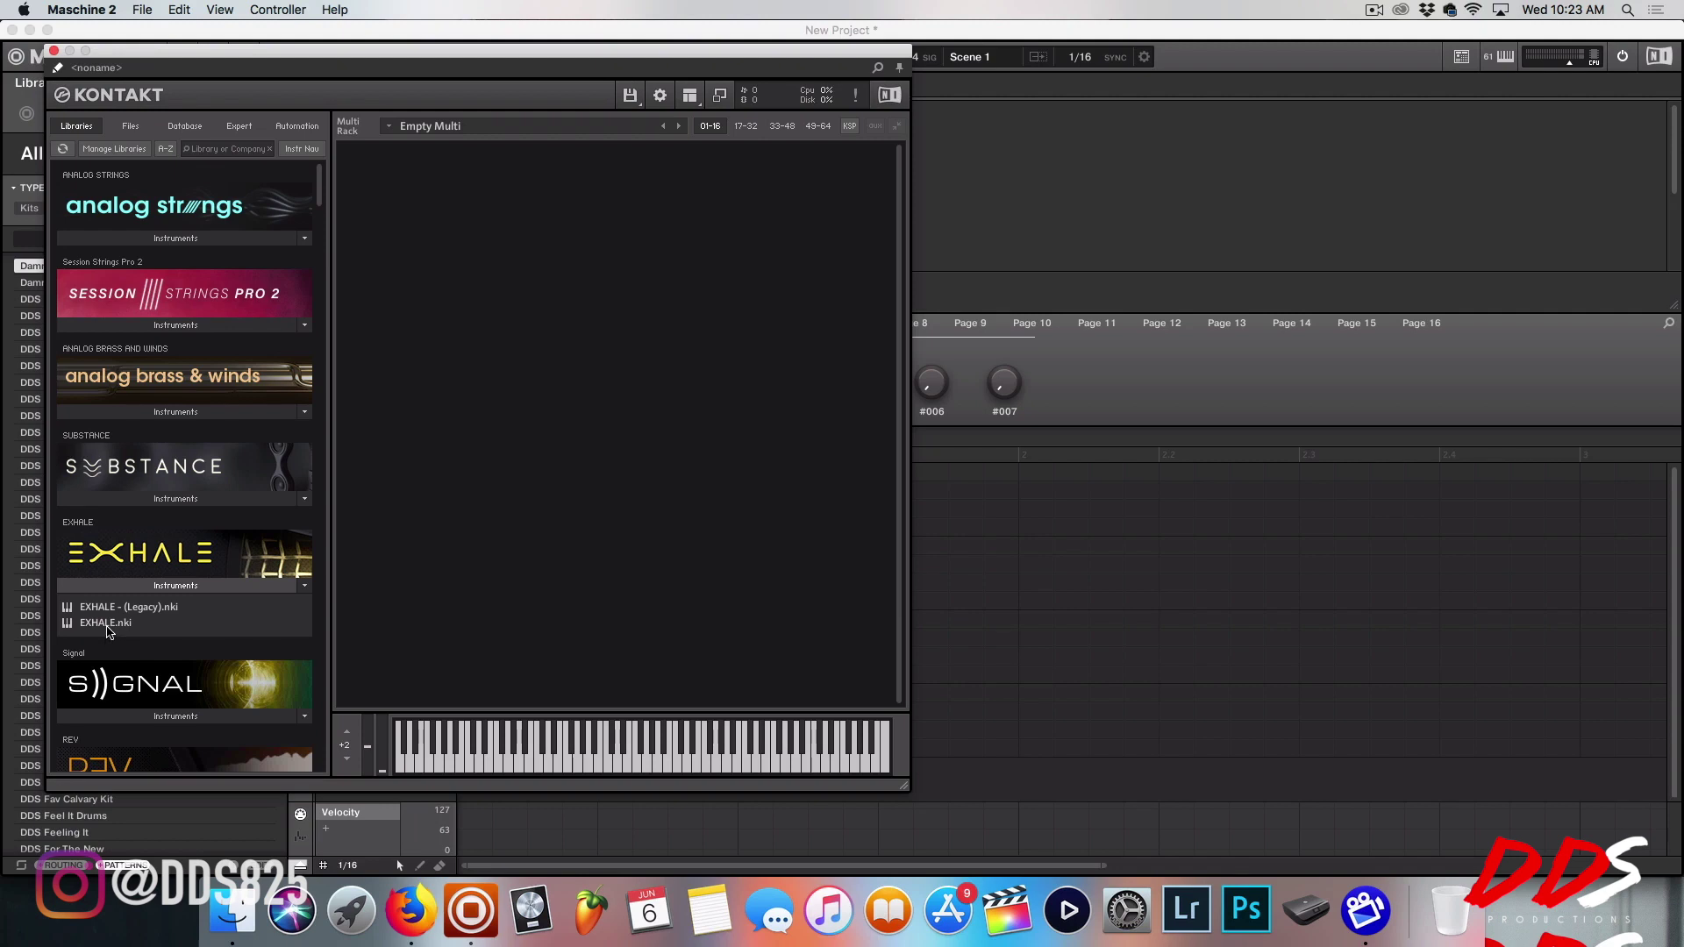
Step: Load EXHALE.nki into the multi and show the Analog Brass & Winds instrument files
double_click(108, 627)
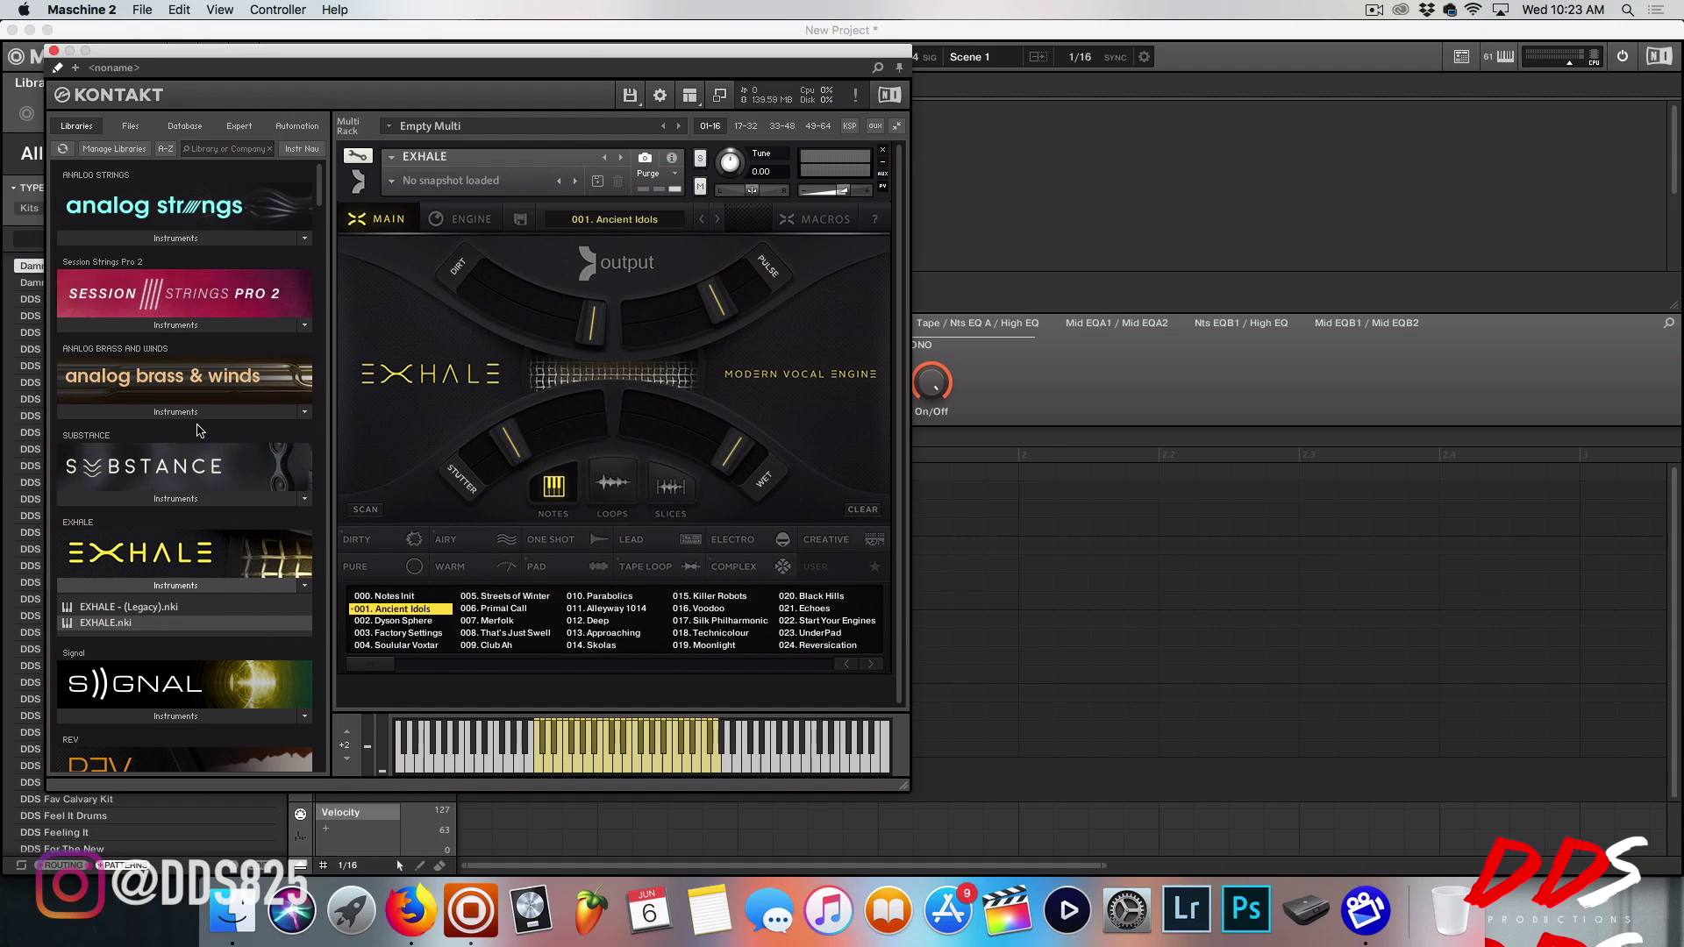
left_click(186, 419)
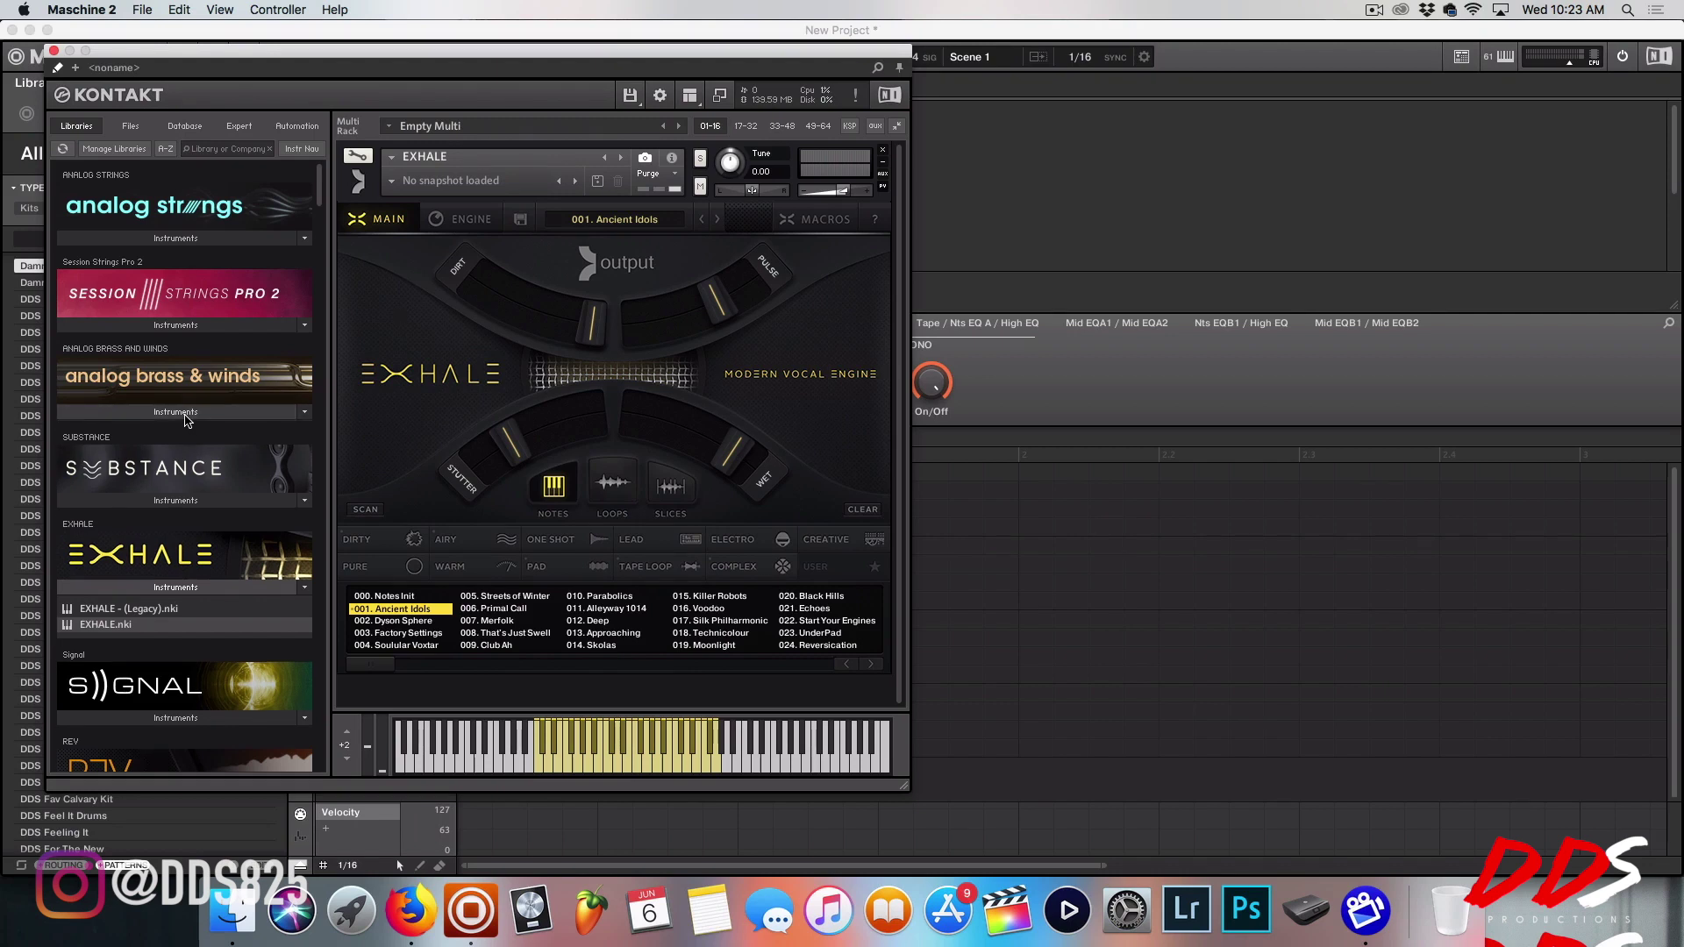
Step: Load ANALOG BRASS AND WINDS.nki and play a key to hear Destructive Brass
double_click(153, 435)
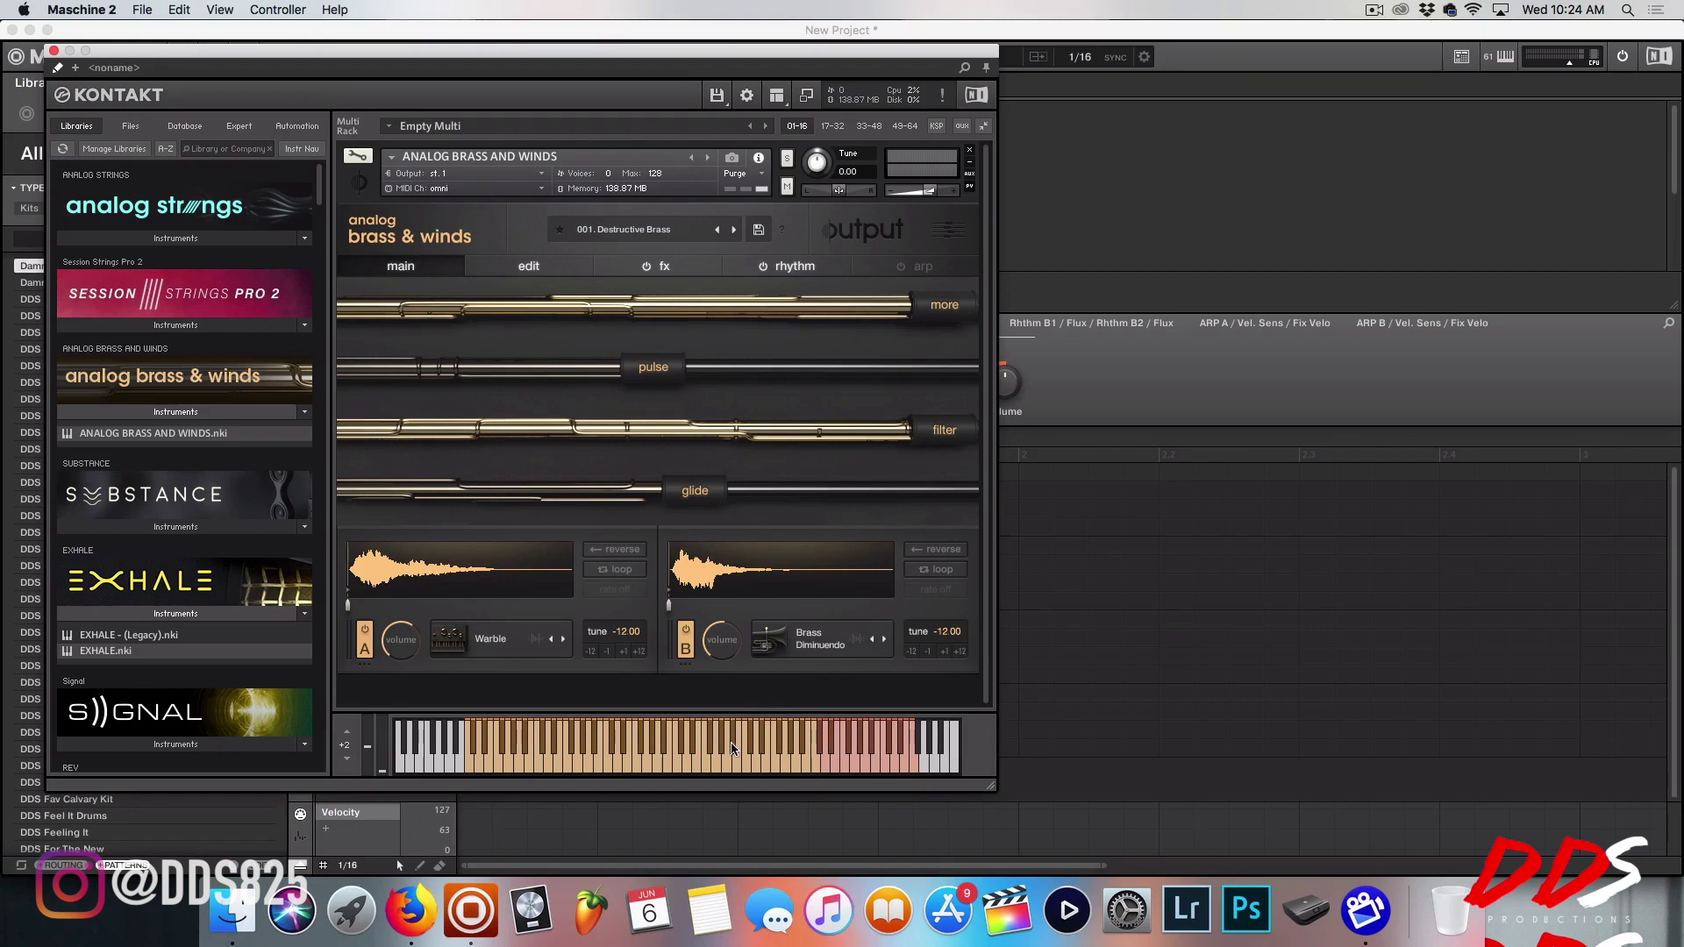
left_click(695, 761)
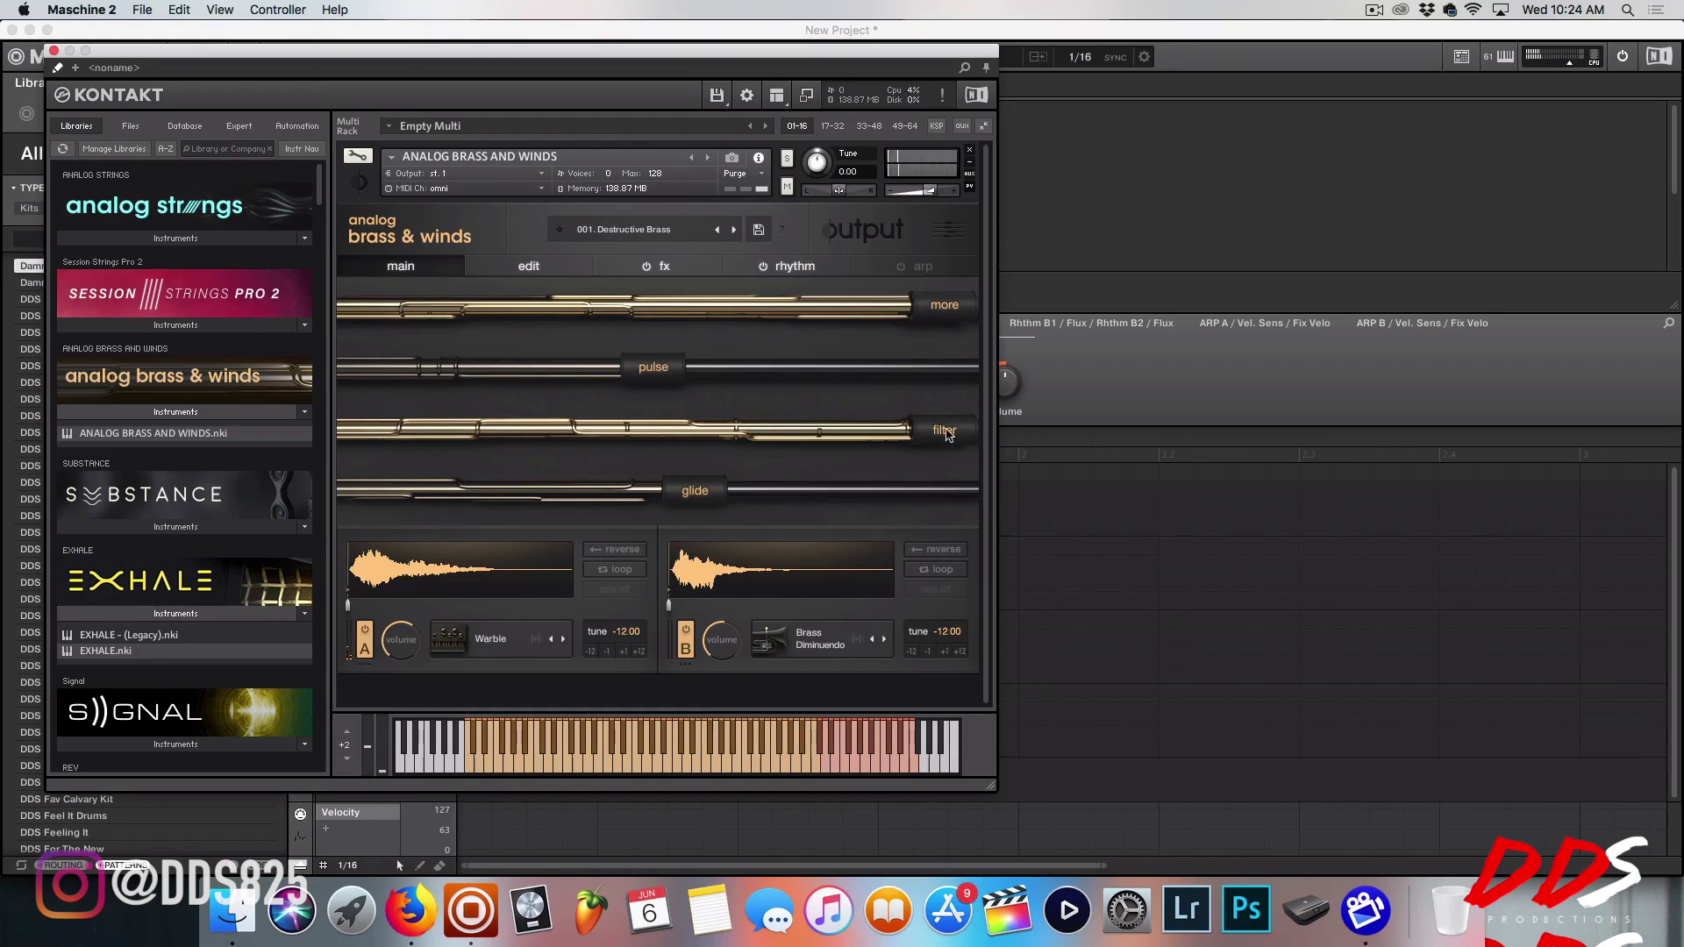